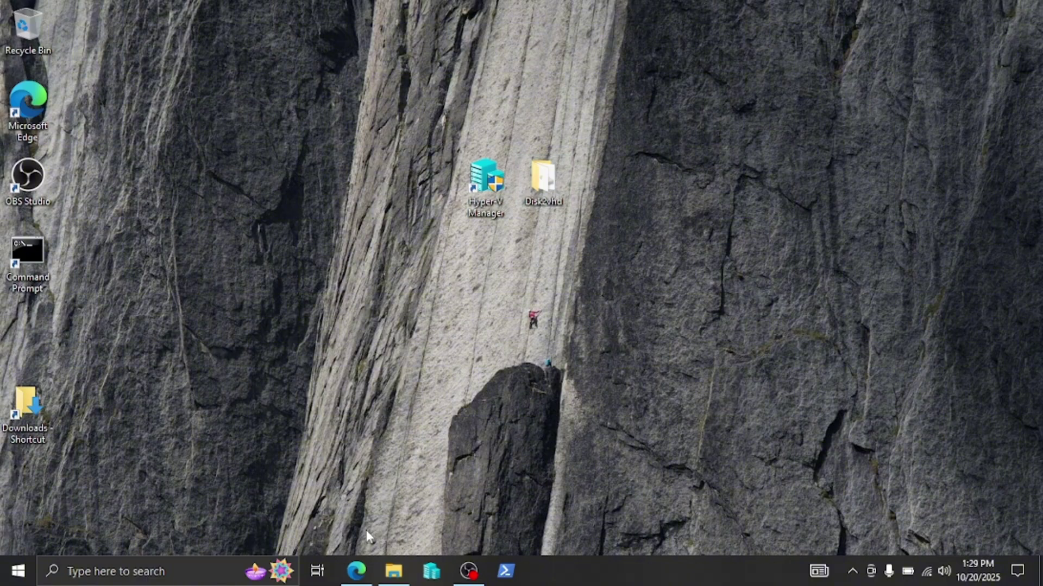
Review the Disk2vhd download page, then return to the desktop and open the Disk2vhd folder
{"action": "left_click", "coordinate": [358, 580]}
{"action": "scroll", "coordinate": [295, 486], "scroll_direction": "down", "scroll_amount": 2}
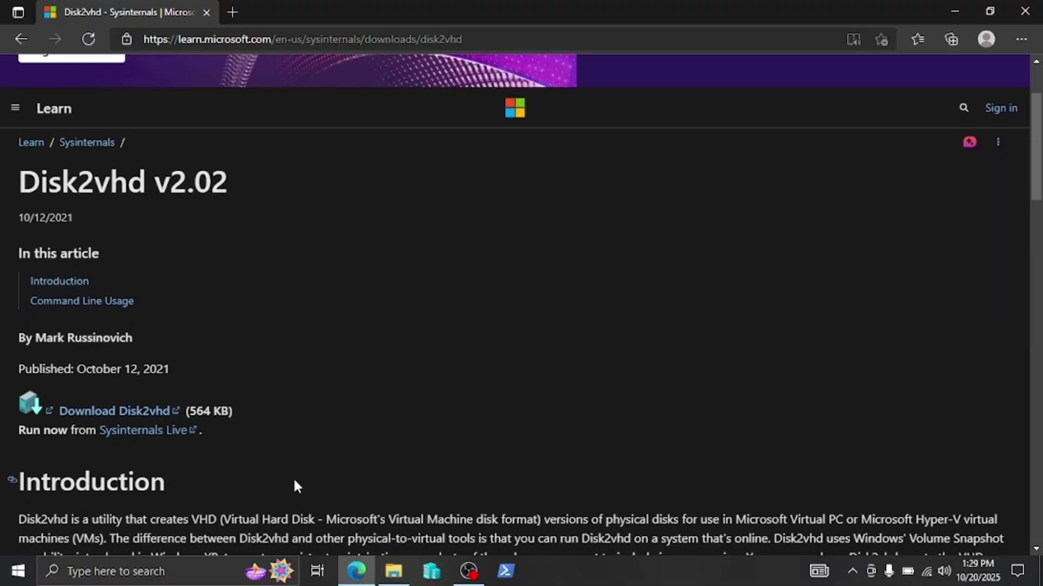
{"action": "scroll", "coordinate": [296, 486], "scroll_direction": "down", "scroll_amount": 3}
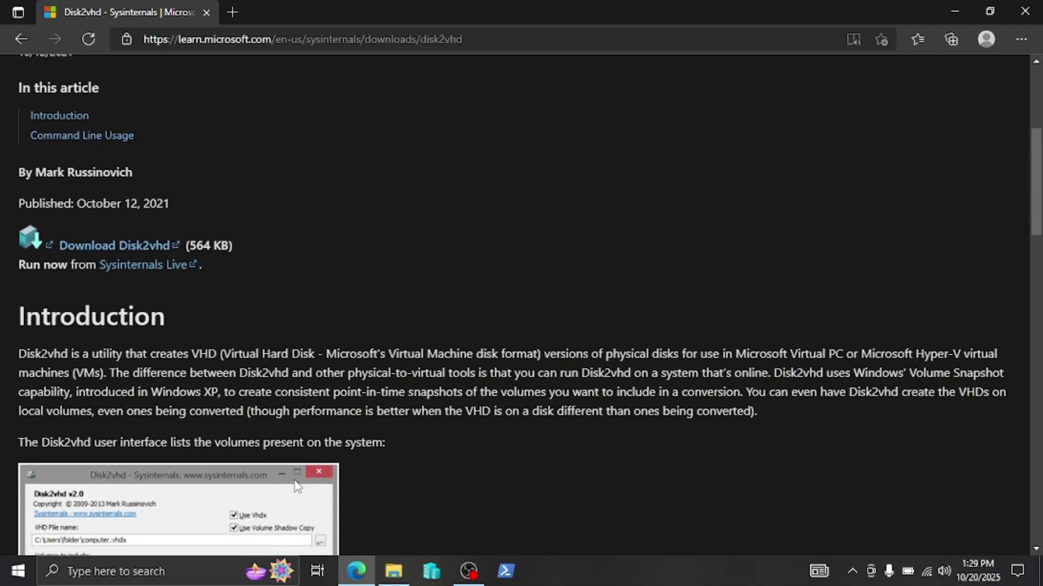
{"action": "scroll", "coordinate": [296, 486], "scroll_direction": "down", "scroll_amount": 4}
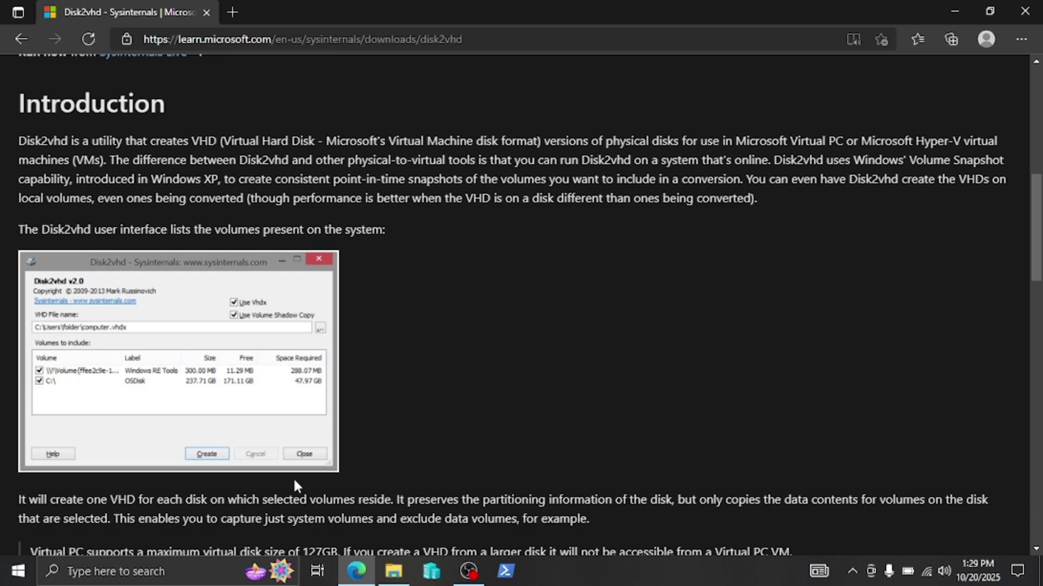
{"action": "left_click", "coordinate": [956, 12]}
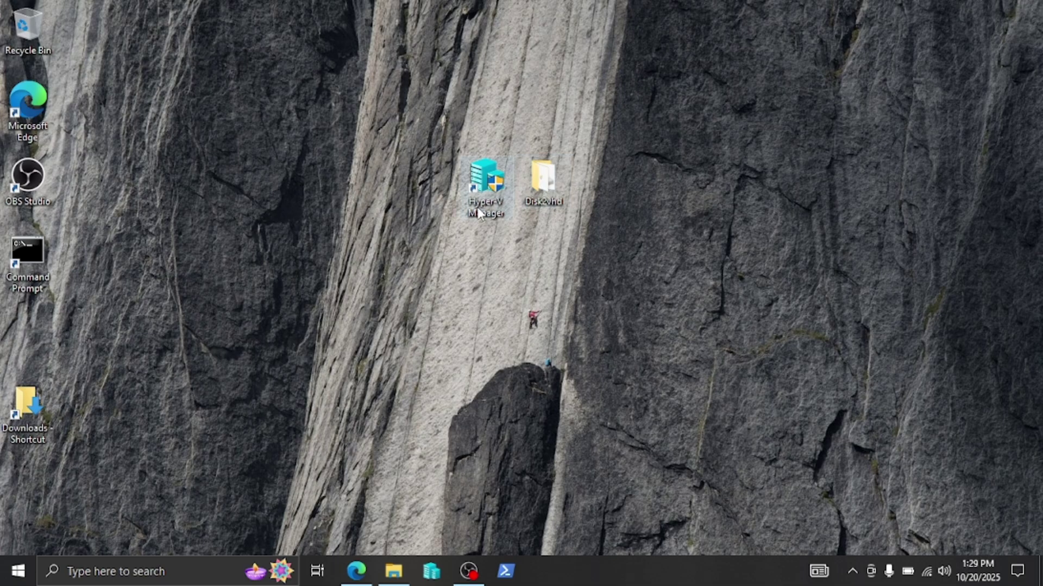
{"action": "double_click", "coordinate": [549, 190]}
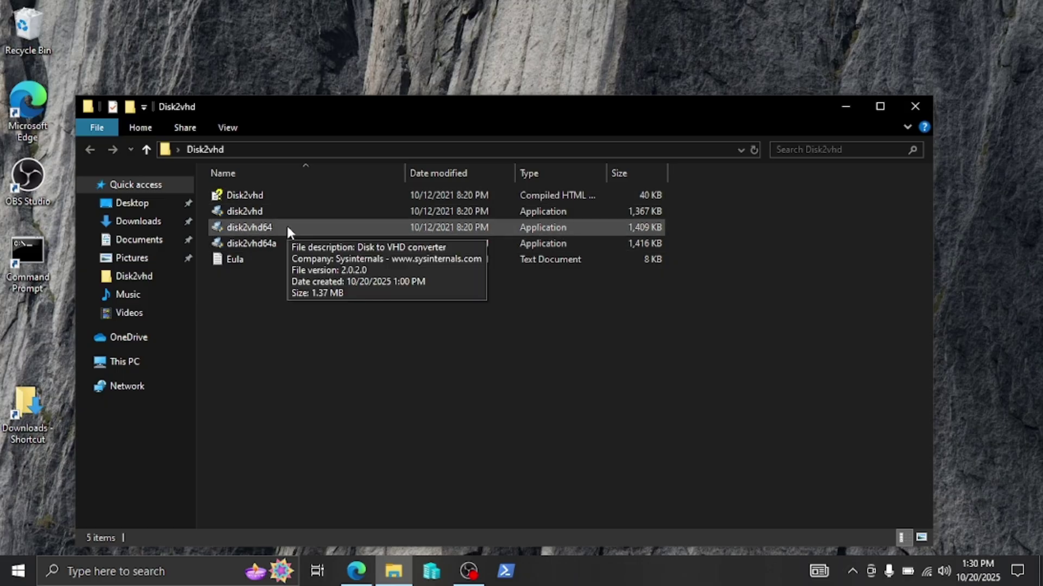
Run disk2vhd64 with 'Prepare for use in Virtual PC' enabled to export all volumes to DESKTOP-UG7Q2FL.vhdx
{"action": "double_click", "coordinate": [289, 228]}
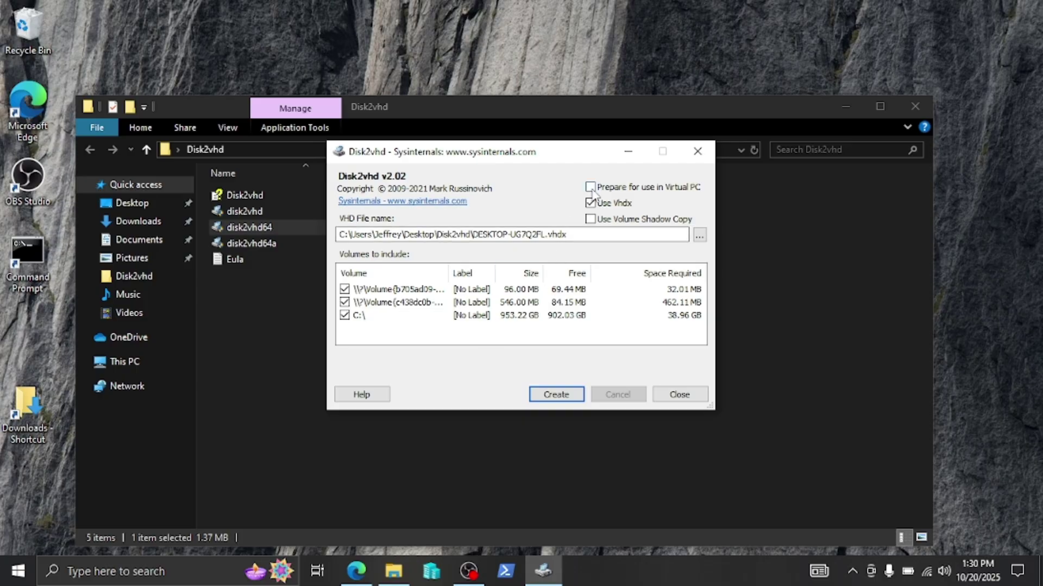
{"action": "left_click", "coordinate": [591, 187]}
{"action": "left_click", "coordinate": [556, 394]}
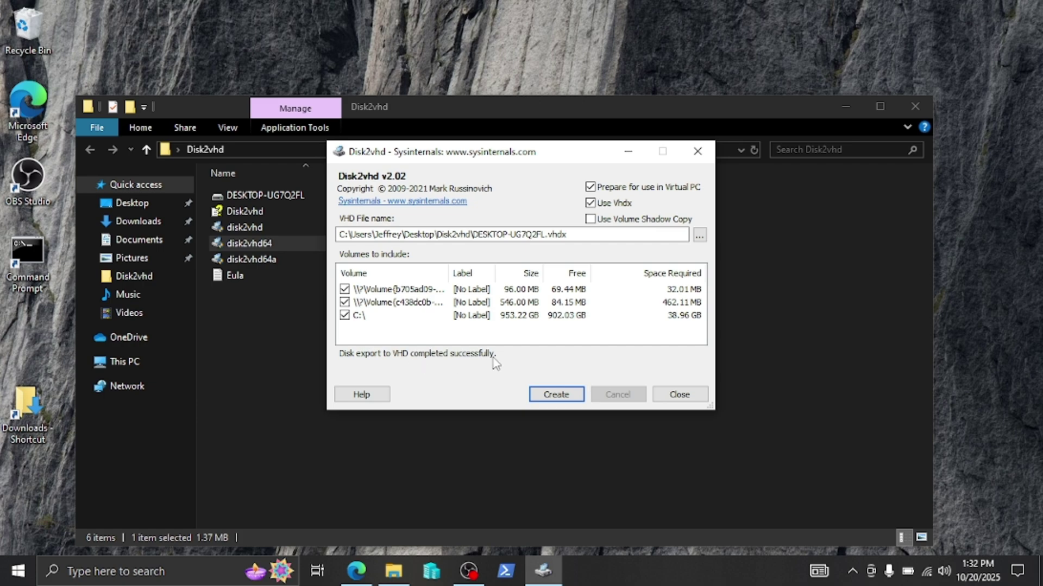
Close Disk2vhd and select the new DESKTOP-UG7Q2FL image to confirm its 45.3 GB size
{"action": "left_click", "coordinate": [684, 399]}
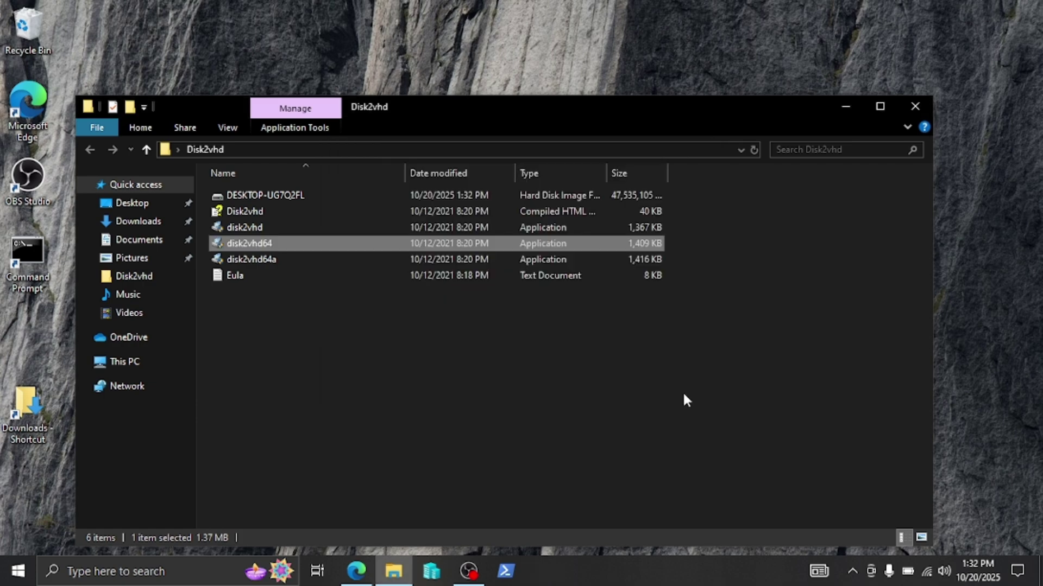
{"action": "left_click", "coordinate": [319, 201]}
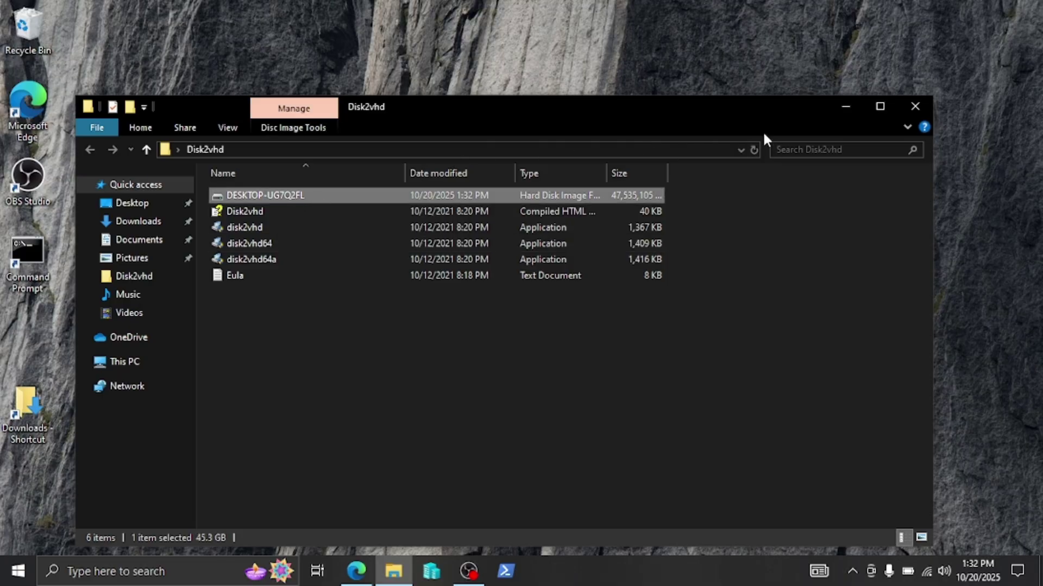
Launch Hyper-V Manager and start New > Virtual Machine on the local server DESKTOP-UG7Q2FL
{"action": "left_click", "coordinate": [849, 111]}
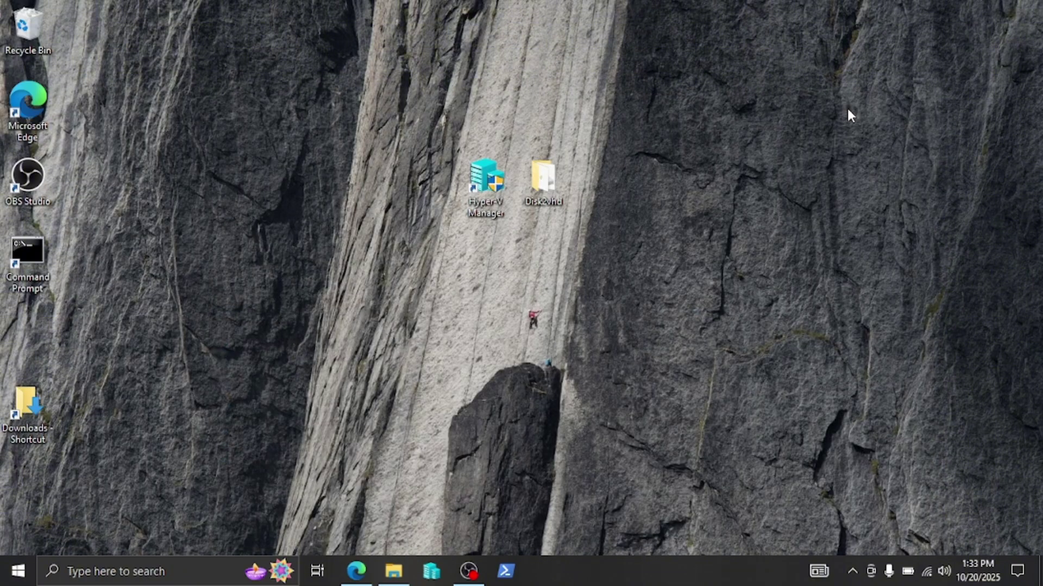
{"action": "double_click", "coordinate": [499, 198]}
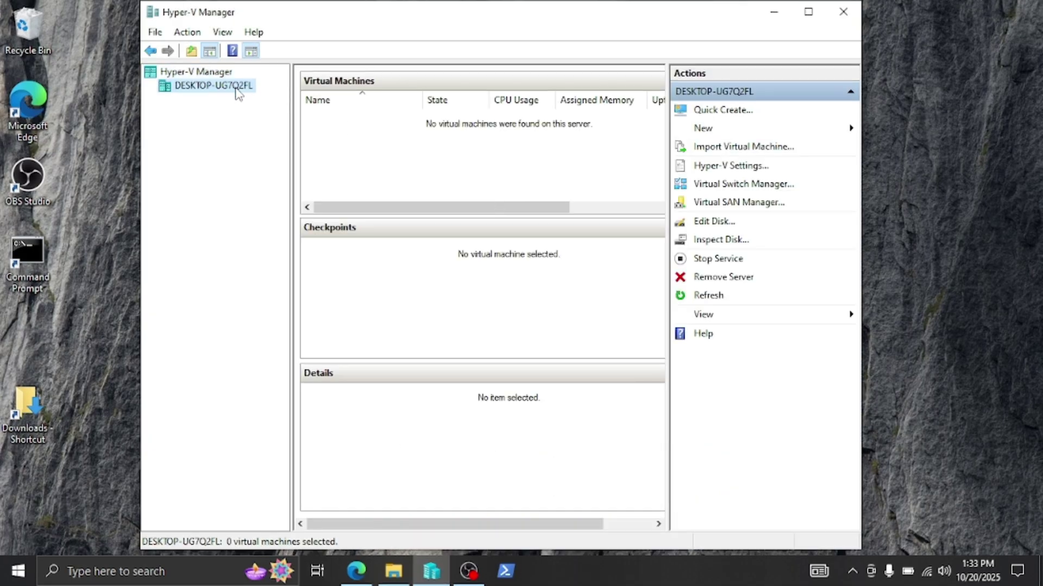
{"action": "right_click", "coordinate": [237, 94]}
{"action": "mouse_move", "coordinate": [312, 114]}
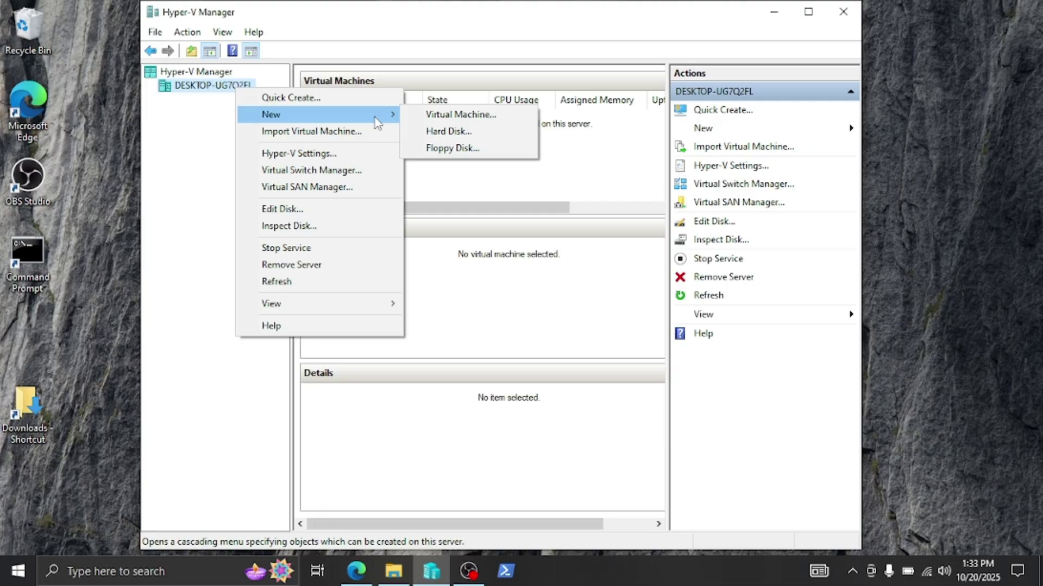
{"action": "left_click", "coordinate": [459, 115]}
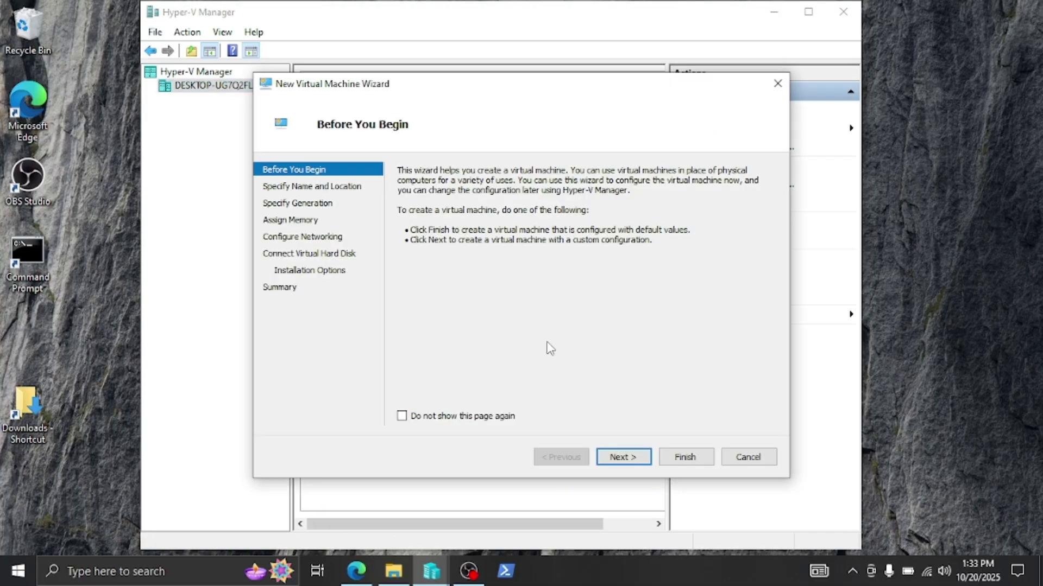
Name the new virtual machine 'test1'
{"action": "left_click", "coordinate": [623, 458]}
{"action": "type", "text": "test1"}
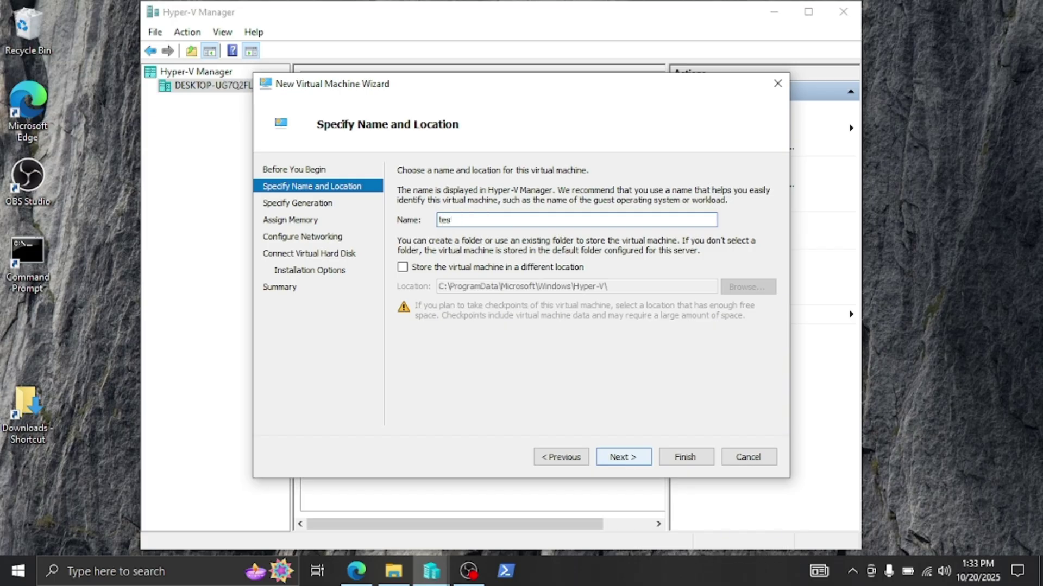
{"action": "left_click", "coordinate": [624, 466]}
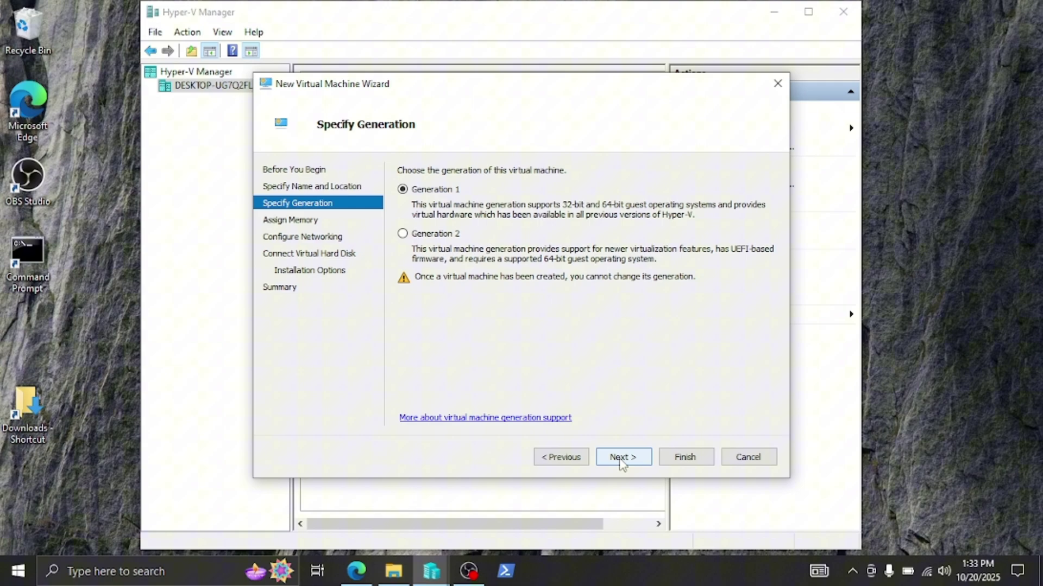
Make test1 Generation 2, keep 1024 MB memory, and leave networking unconnected
{"action": "left_click", "coordinate": [417, 238]}
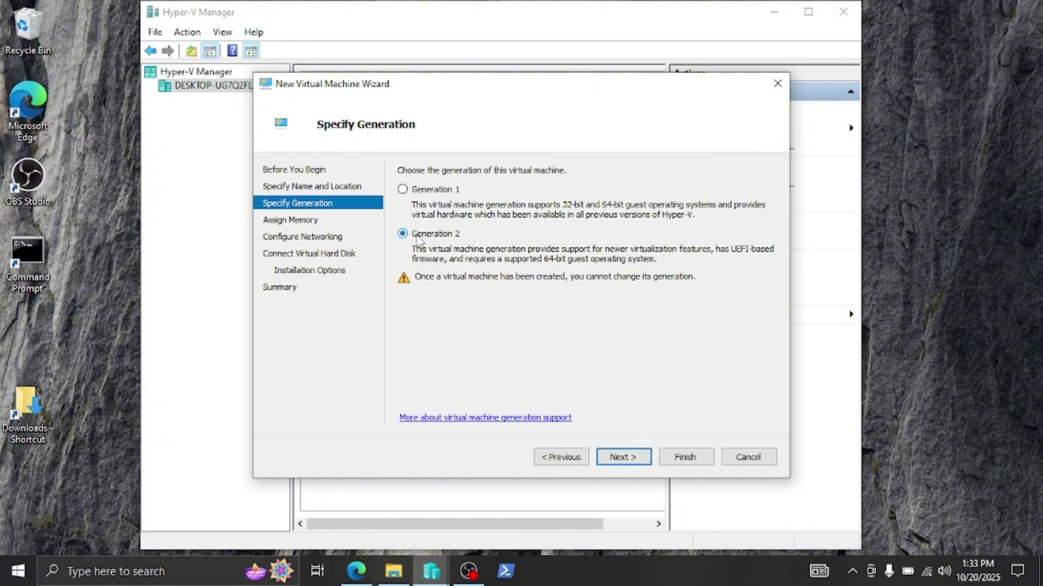
{"action": "left_click", "coordinate": [637, 465]}
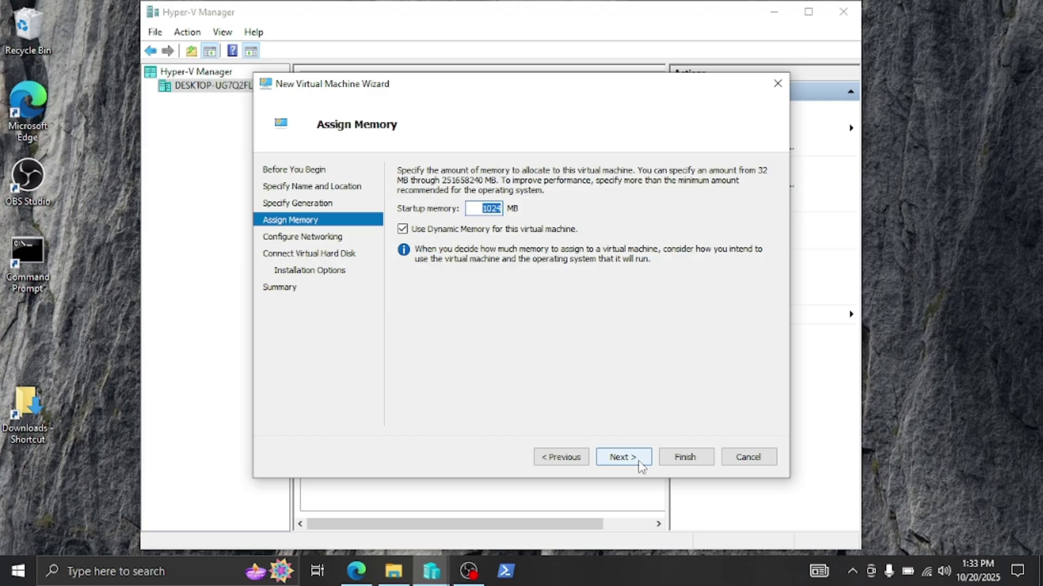
{"action": "left_click", "coordinate": [641, 466]}
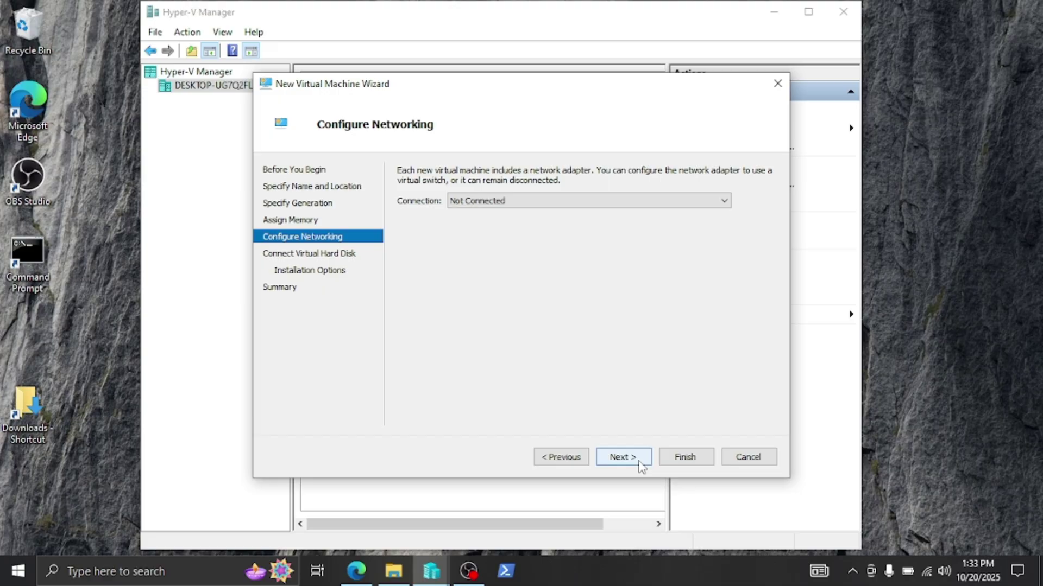
{"action": "left_click", "coordinate": [641, 465]}
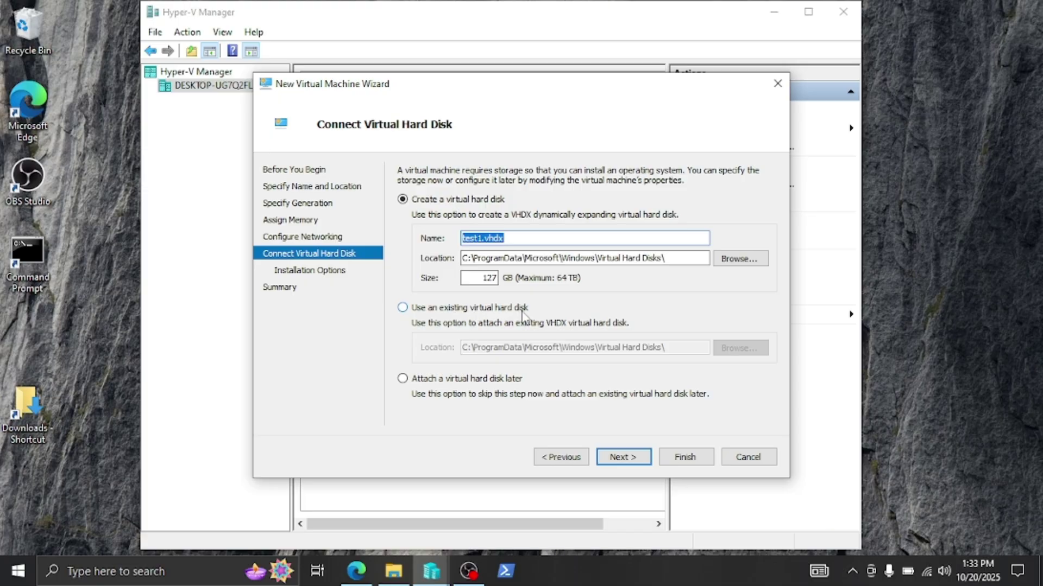
Attach the existing DESKTOP-UG7Q2FL disk from Desktop\Disk2vhd as test1's virtual hard disk
{"action": "left_click", "coordinate": [503, 311]}
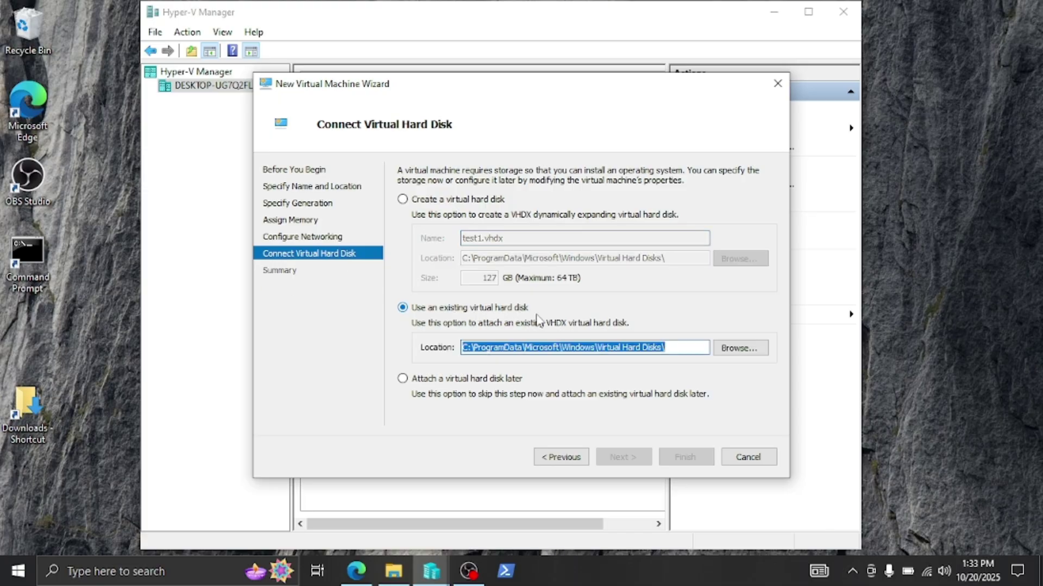
{"action": "left_click", "coordinate": [754, 350]}
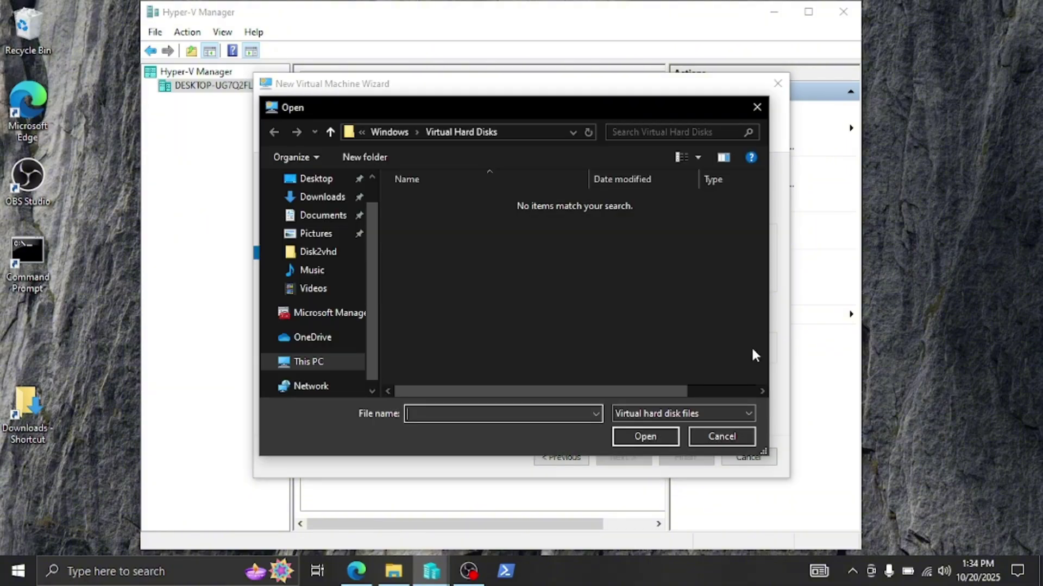
{"action": "left_click", "coordinate": [326, 179]}
{"action": "double_click", "coordinate": [444, 203]}
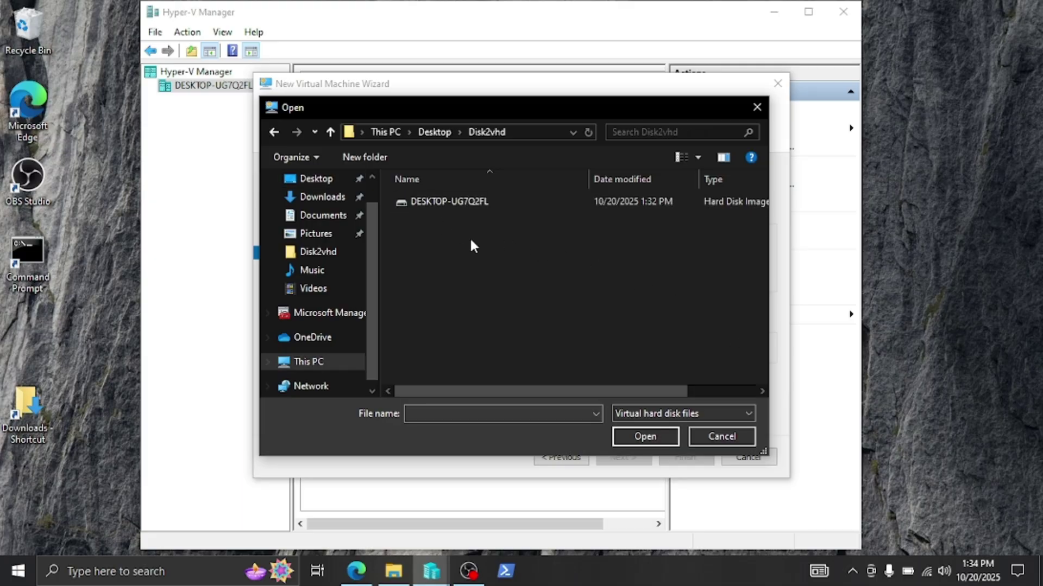
{"action": "left_click", "coordinate": [486, 202]}
{"action": "left_click", "coordinate": [619, 436]}
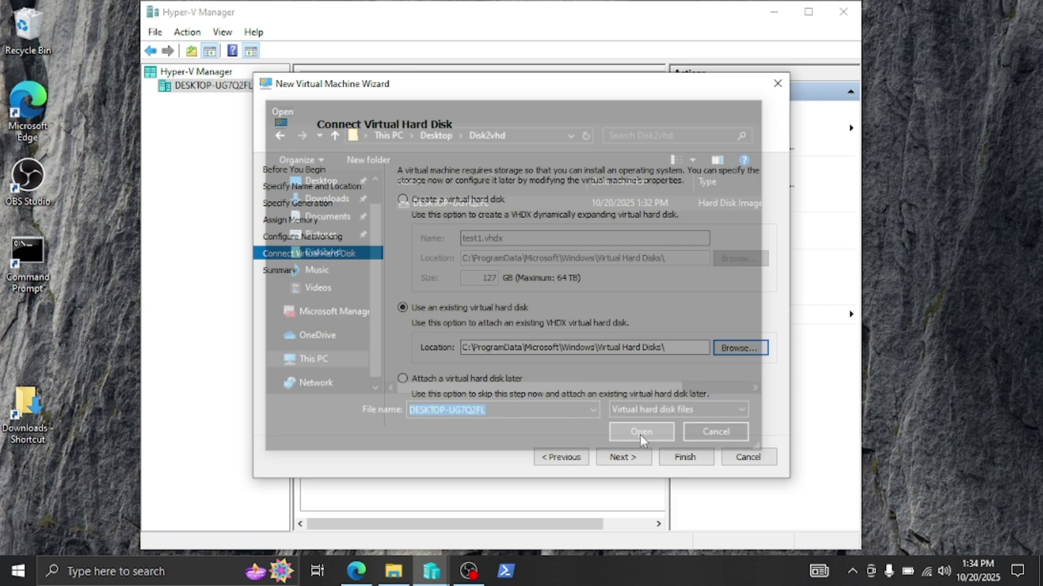
{"action": "left_click", "coordinate": [630, 458]}
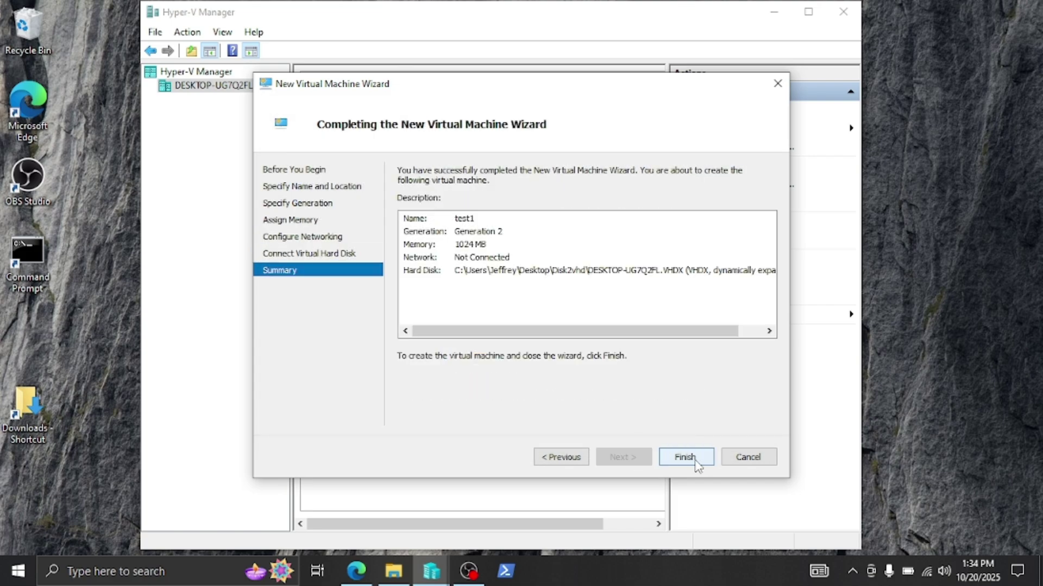
Finish creating test1 and start it from the Virtual Machines list
{"action": "left_click", "coordinate": [695, 461]}
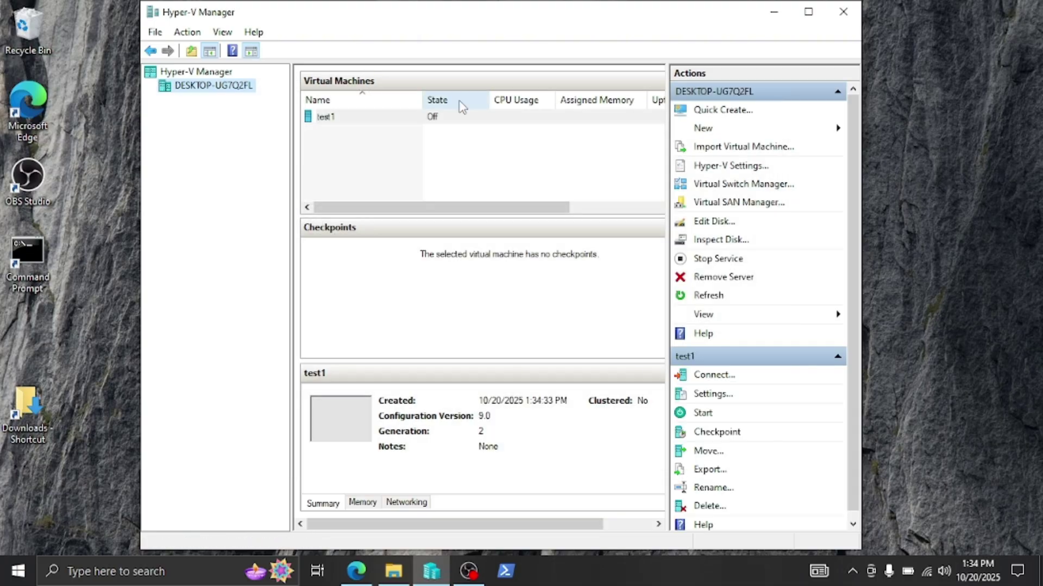
{"action": "right_click", "coordinate": [399, 122]}
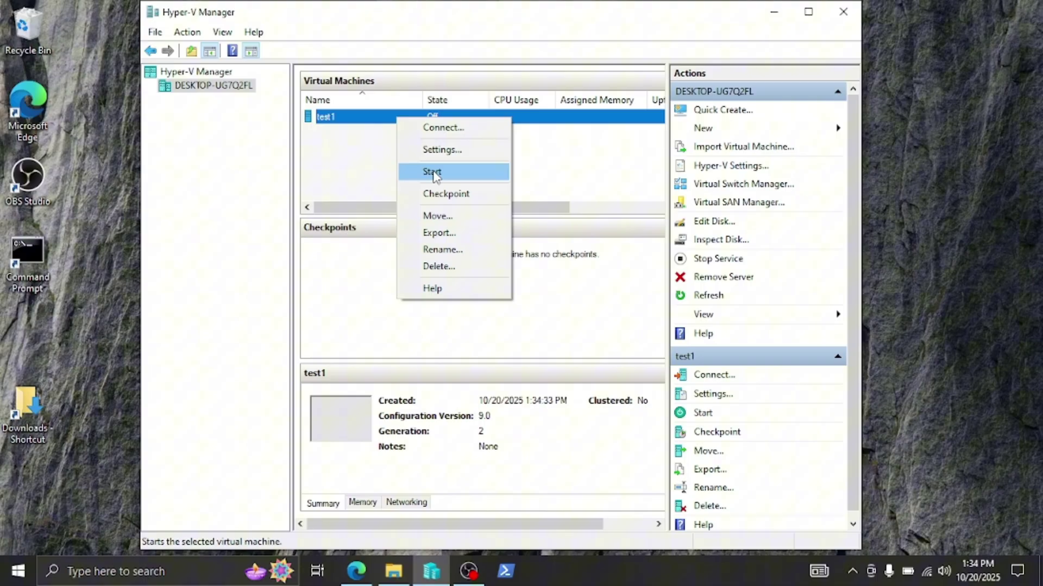
{"action": "left_click", "coordinate": [433, 172]}
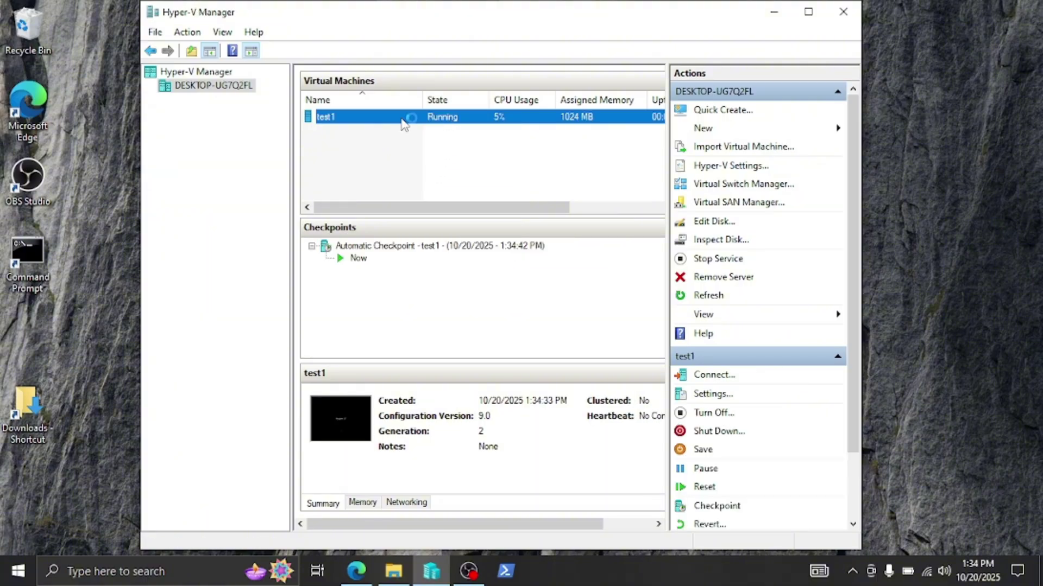
Connect to test1's console at 800 by 600 display resolution after dismissing the prompts
{"action": "double_click", "coordinate": [404, 124]}
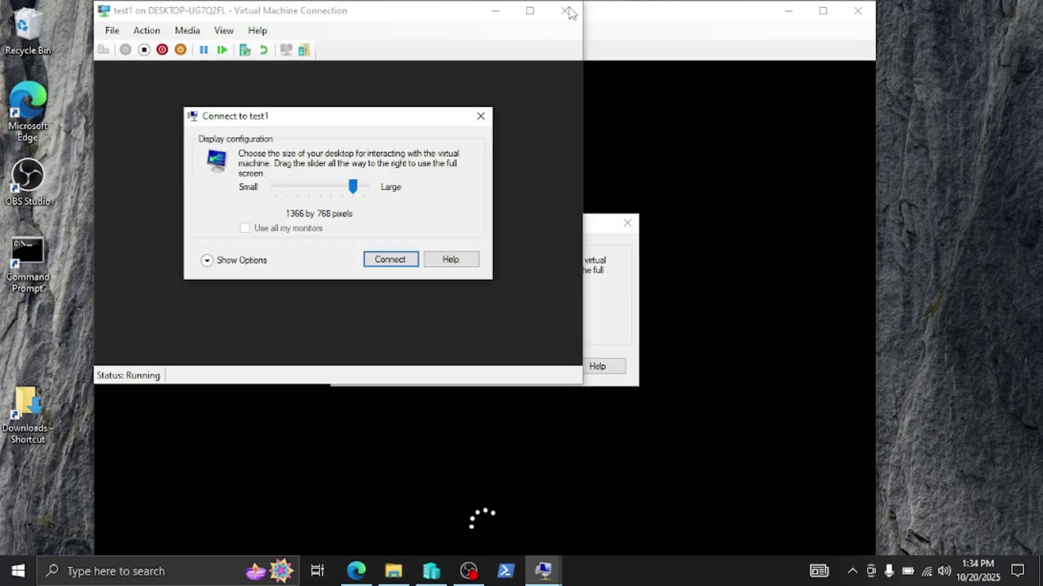
{"action": "left_click", "coordinate": [481, 116]}
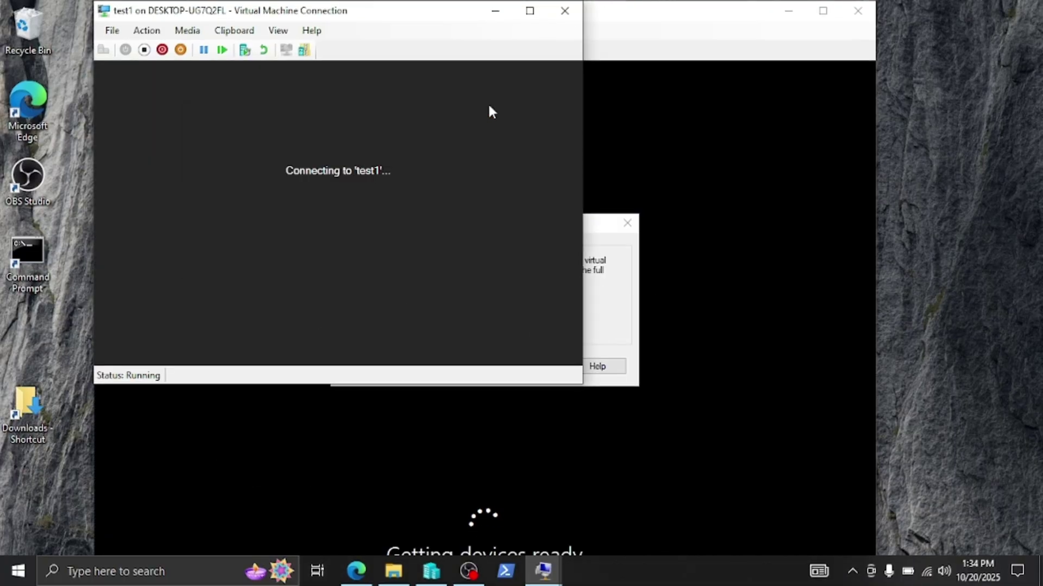
{"action": "left_click", "coordinate": [454, 223]}
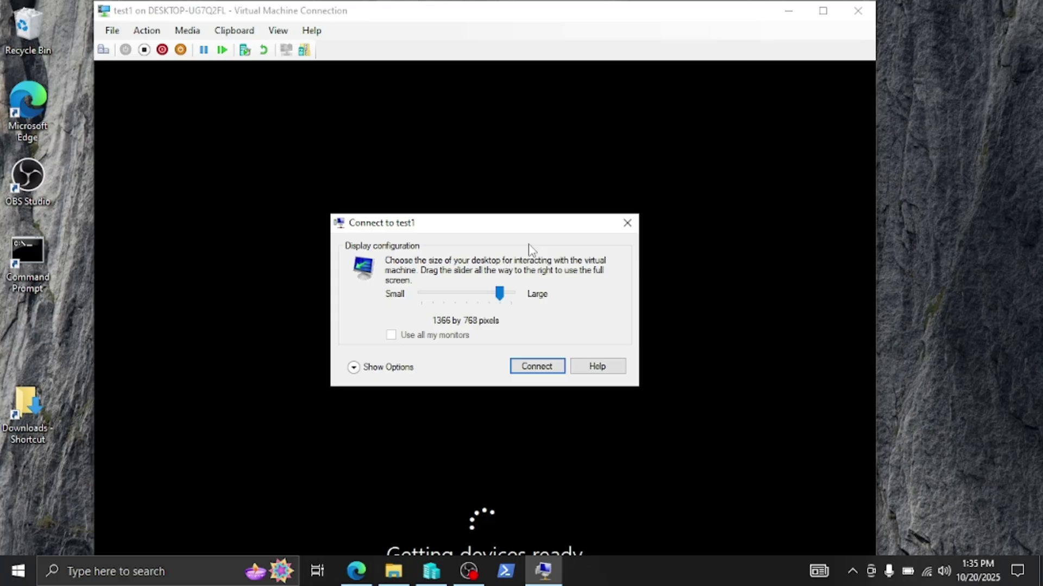
{"action": "left_click_drag", "start_coordinate": [500, 294], "coordinate": [432, 294]}
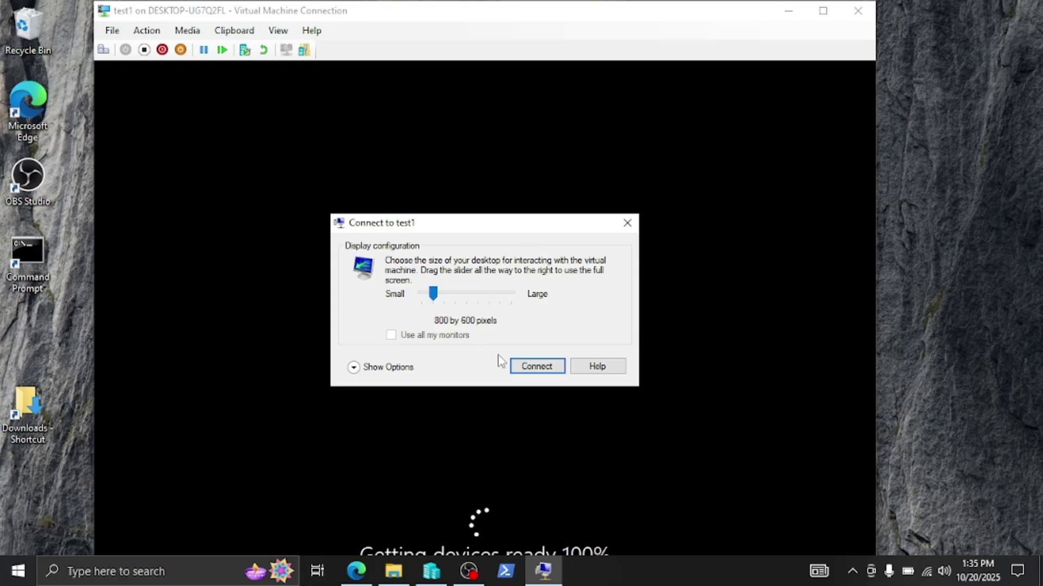
{"action": "left_click", "coordinate": [525, 367]}
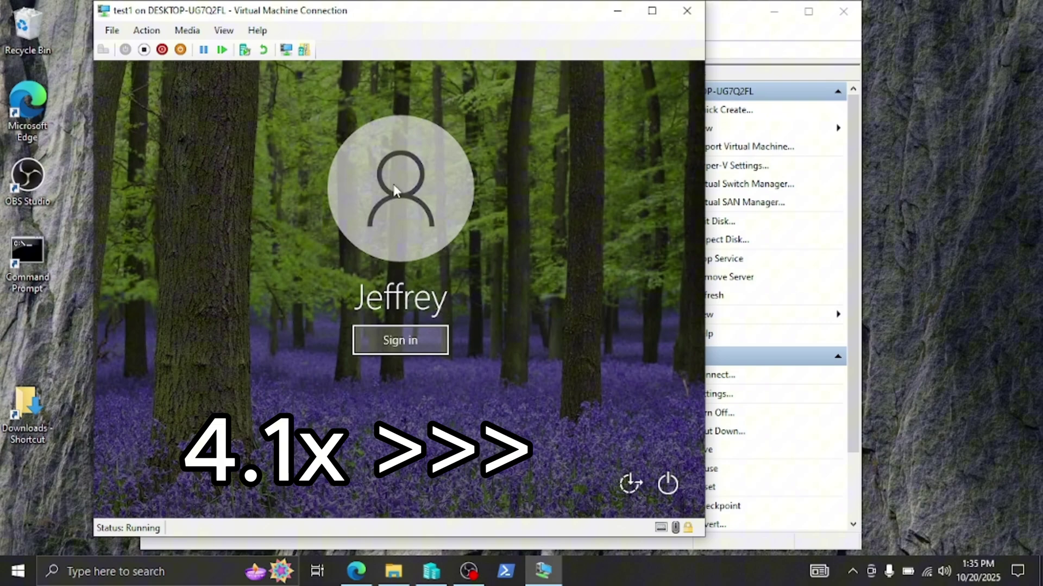
Sign in to test1's user account from the Windows login screen
{"action": "left_click", "coordinate": [414, 340]}
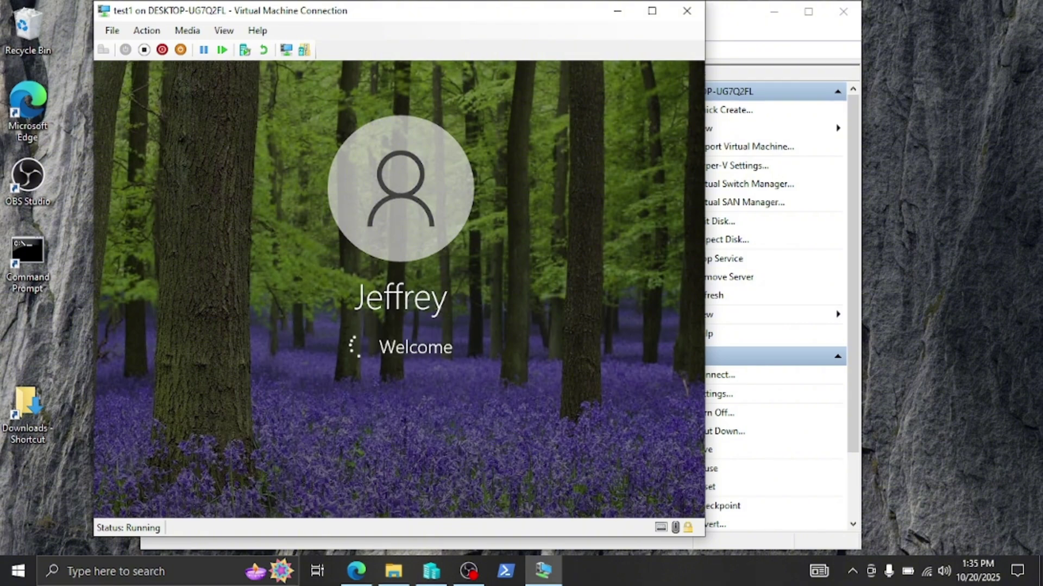